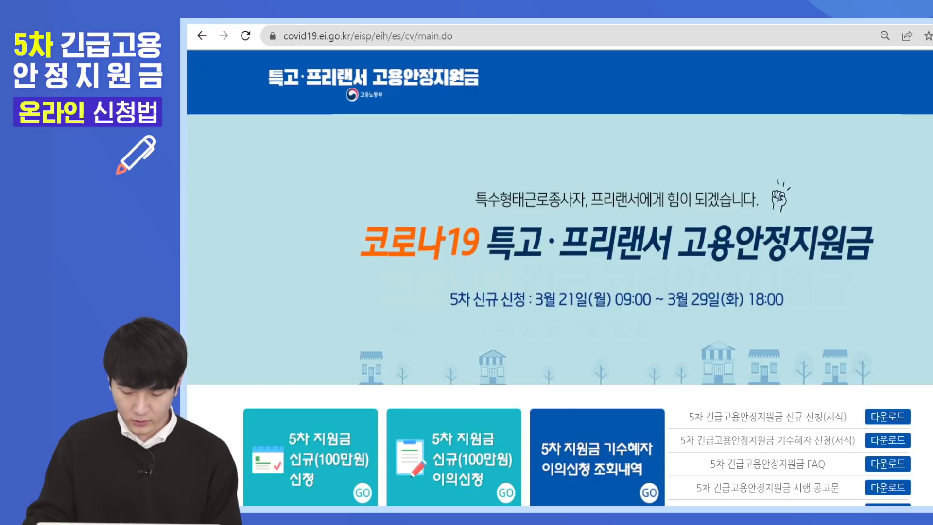
Open the 5차 지원금 신규(100만원) application form and select 학습지교사 as the occupation.
scroll(806, 281, down, 3)
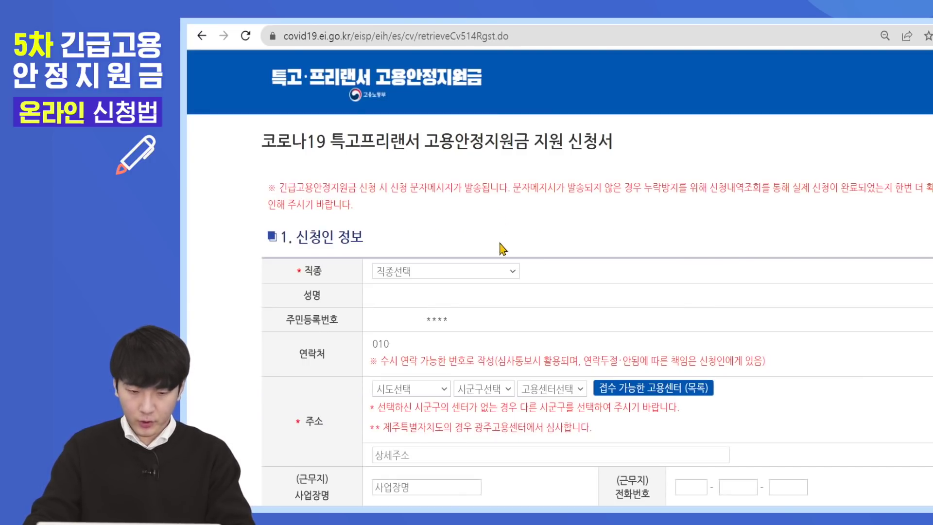
click(491, 271)
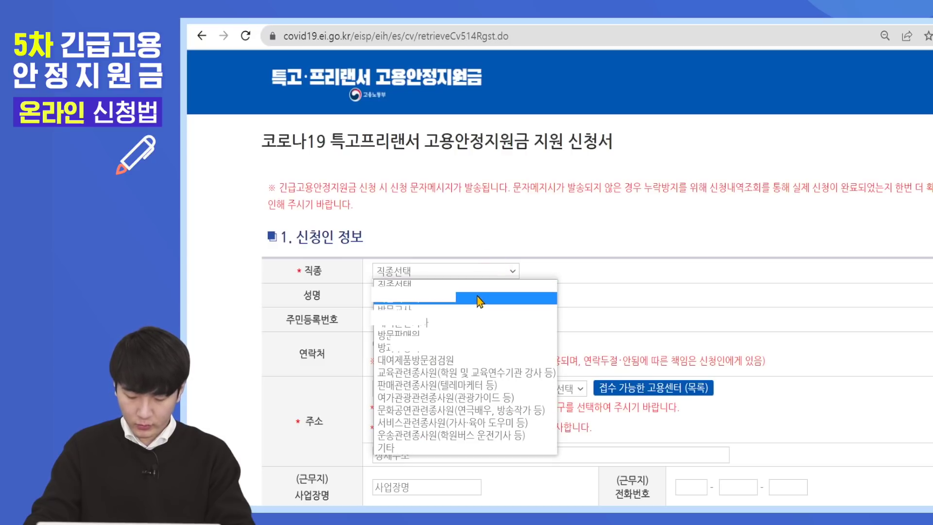
click(481, 298)
click(557, 300)
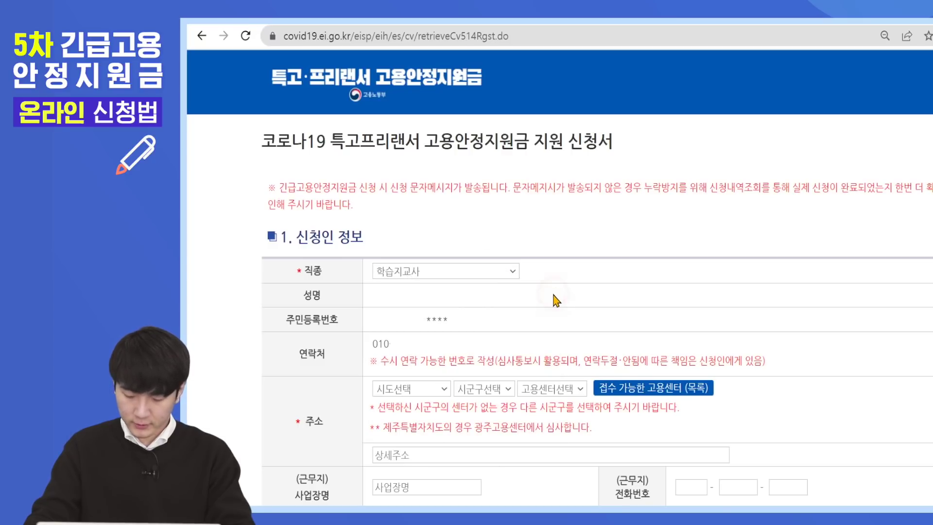
Choose 세종특별자치시 as the province for the applicant's address and activate the detailed address field.
scroll(557, 300, down, 3)
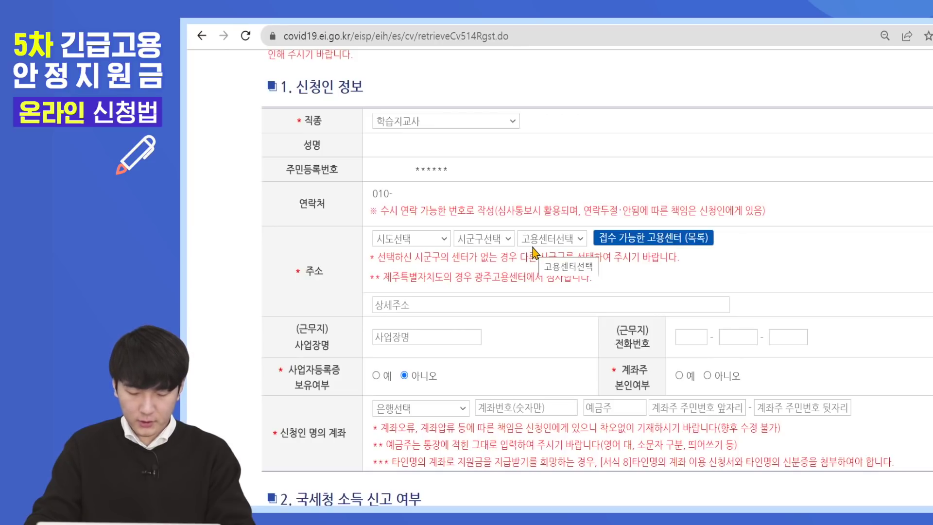
click(443, 241)
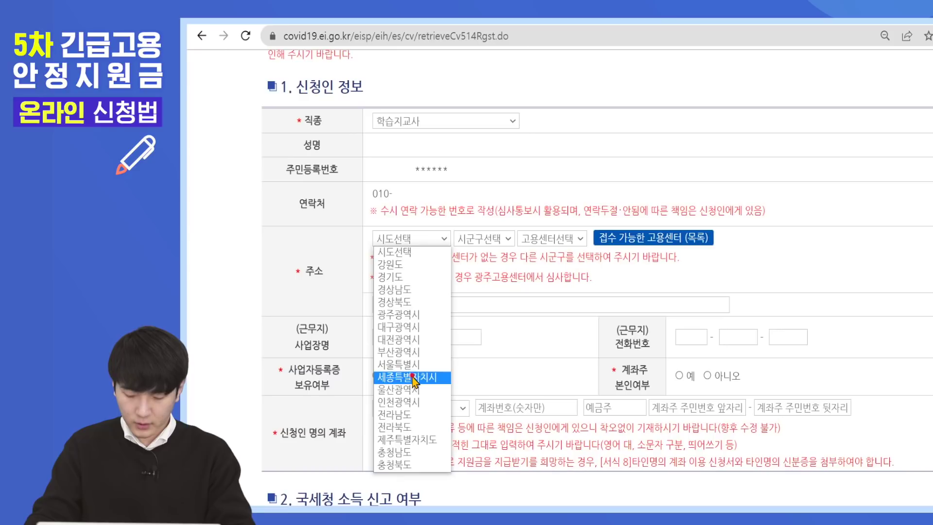
click(408, 377)
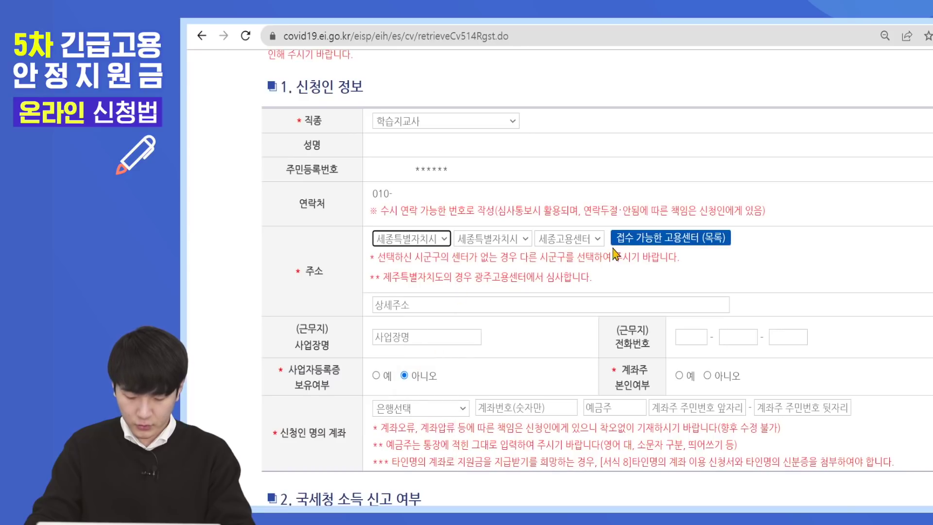
click(453, 300)
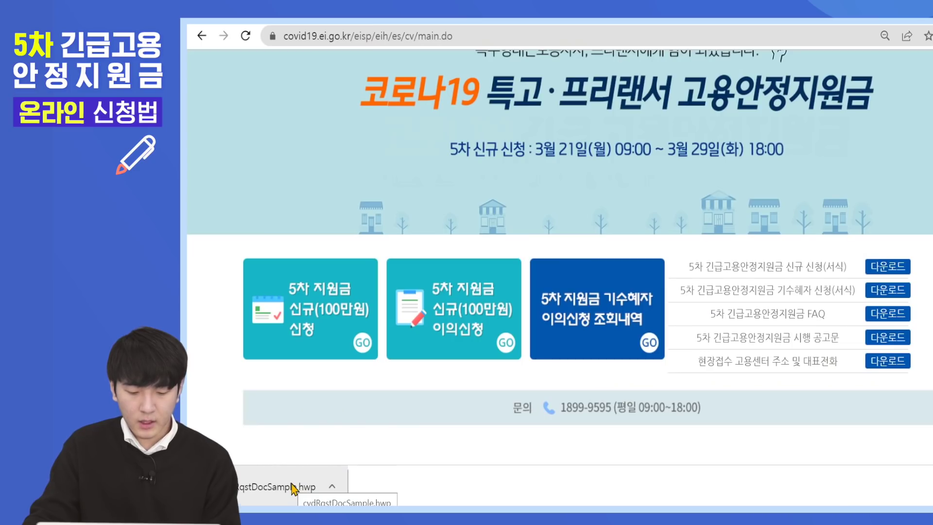
Open the downloaded cvdRqstDocSample.hwp and examine the 타인명의 계좌 이용 신청서 form.
click(292, 486)
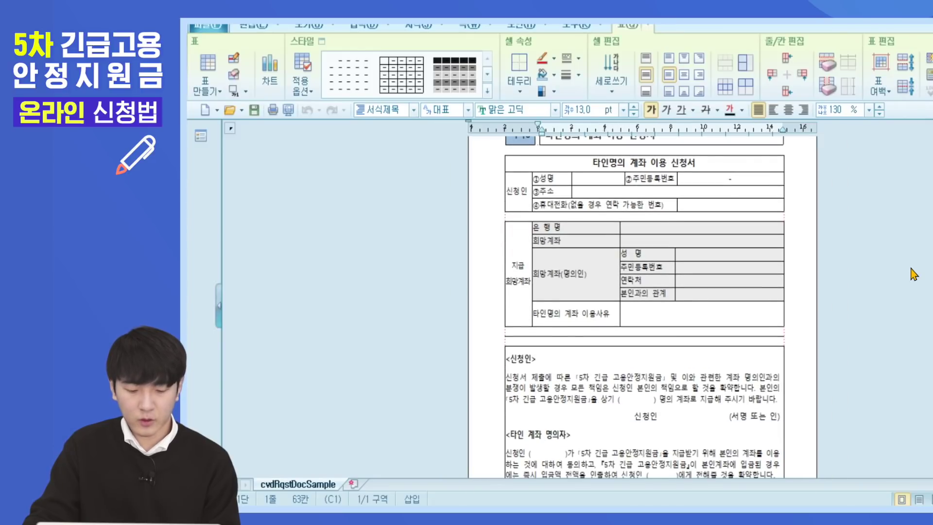
scroll(913, 275, down, 6)
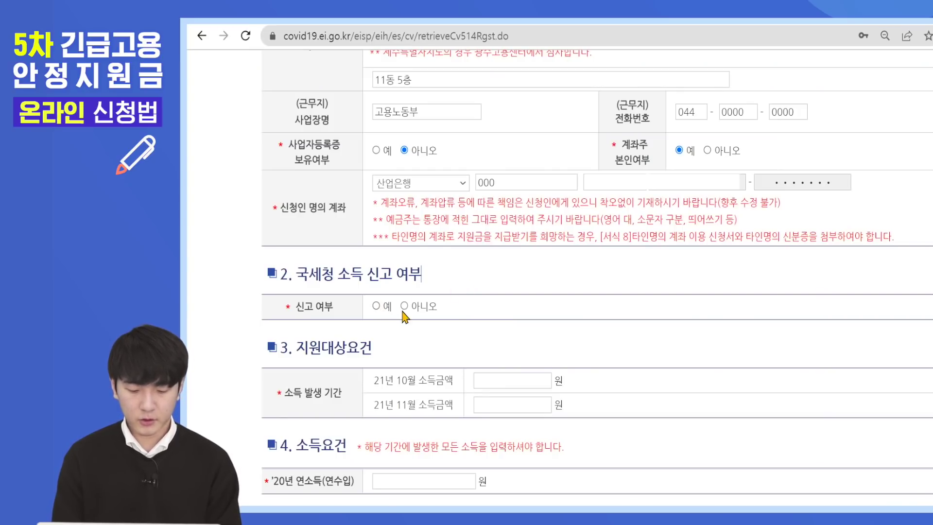
Answer 예 to the National Tax Service income report and enter 500,000 won for October 2021 and 1,000,000 won for November 2021.
click(376, 306)
scroll(485, 306, down, 3)
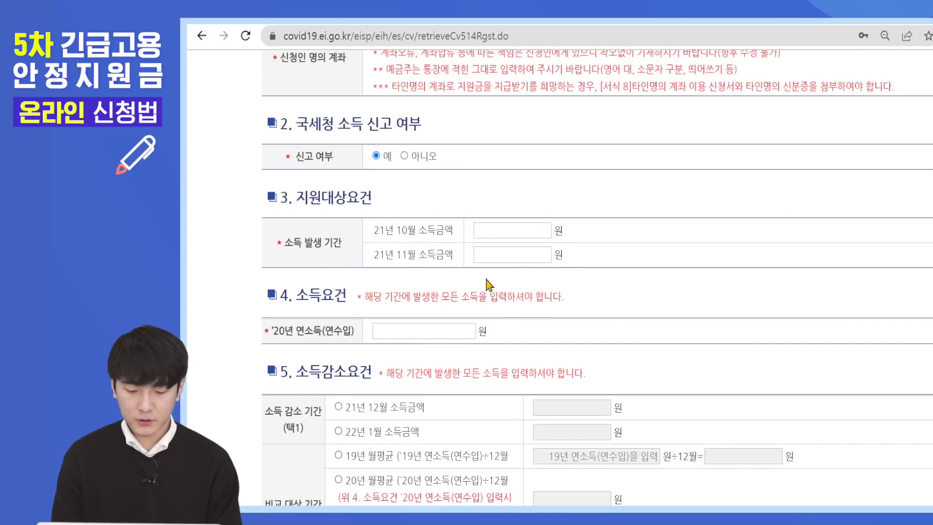
click(496, 231)
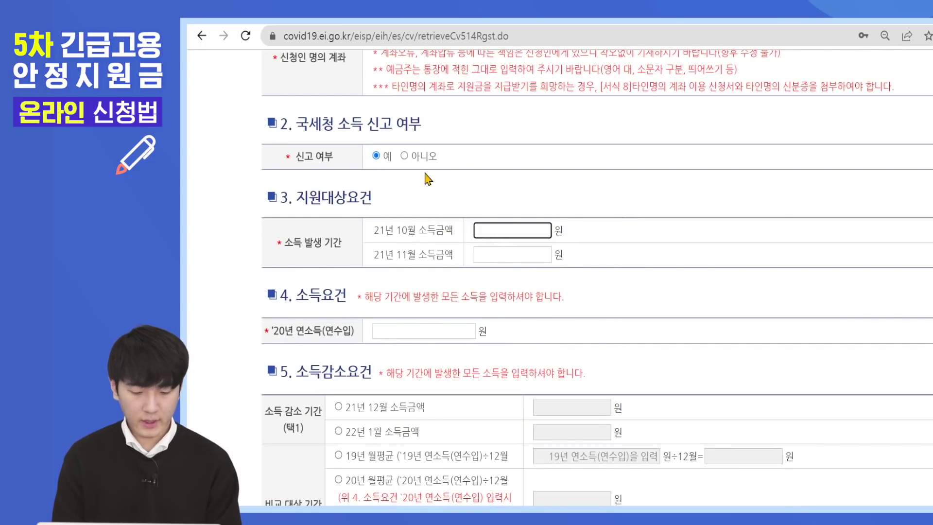
click(404, 156)
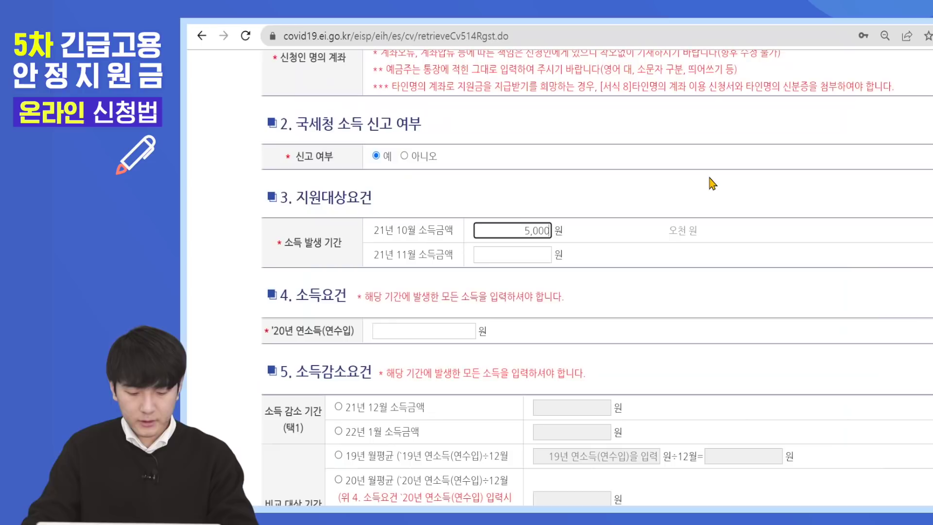
text(00)
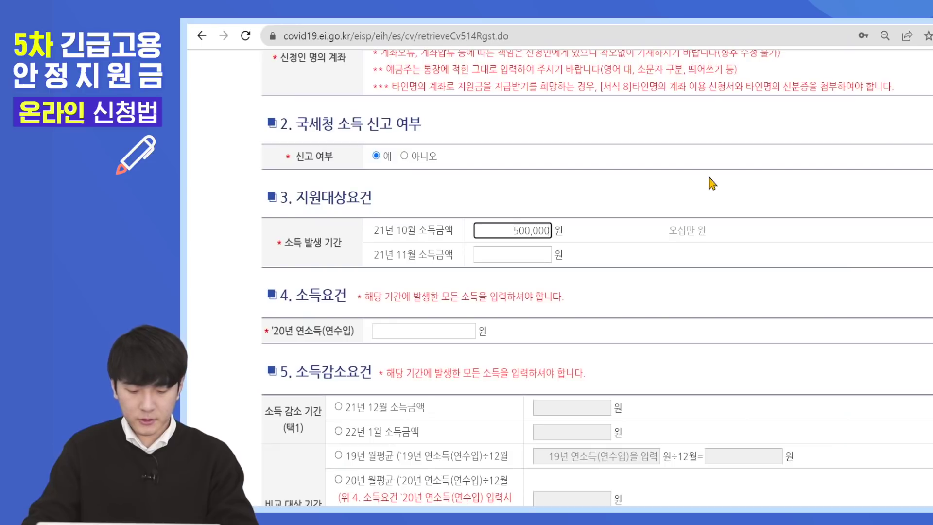
click(526, 254)
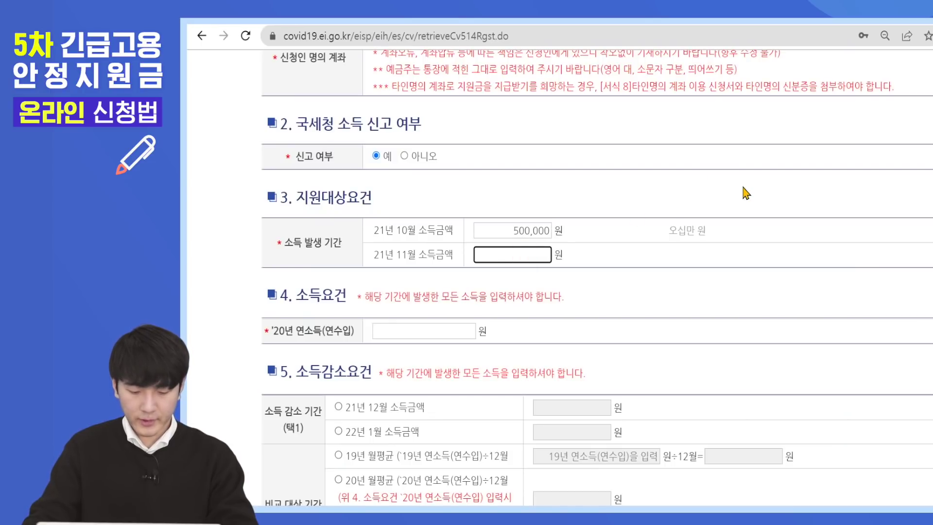
text(1000000)
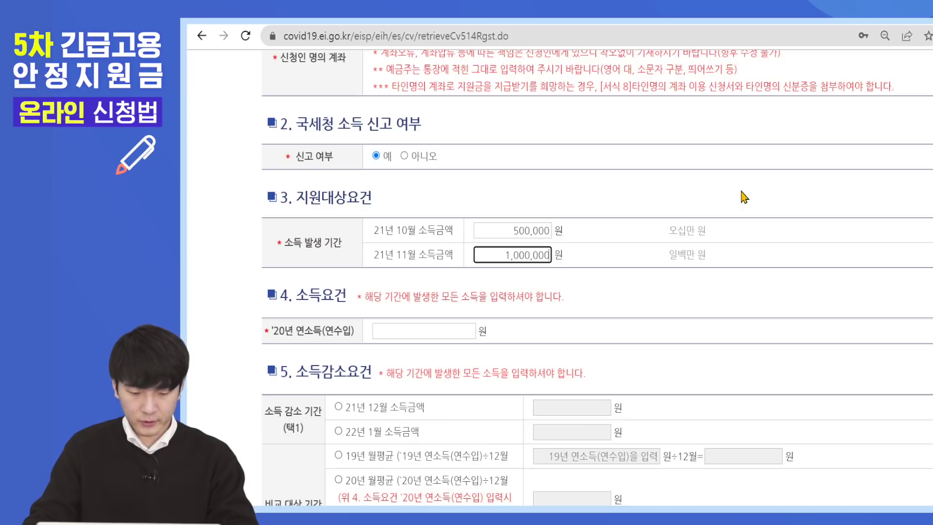
Enter 45,000,000 won as the '20년 연소득(연수입) under the income requirement.
scroll(743, 197, down, 3)
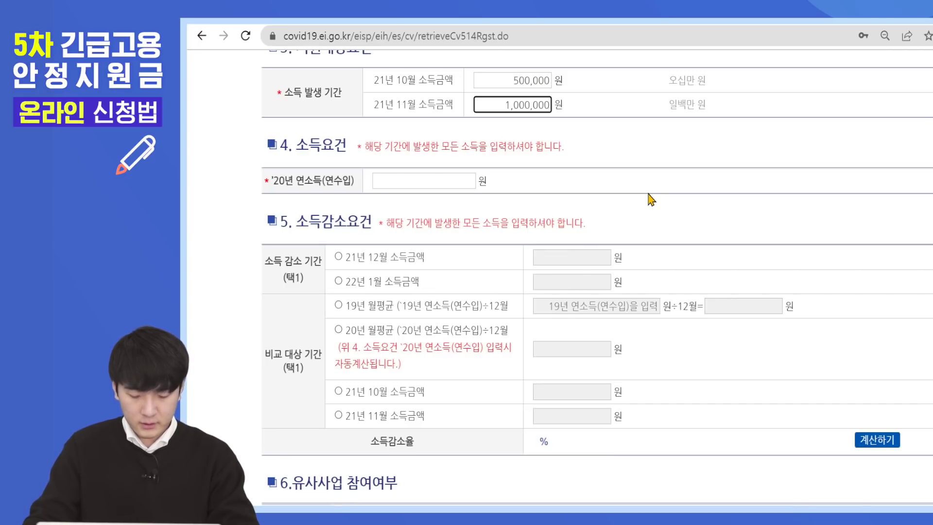
click(451, 176)
text(45)
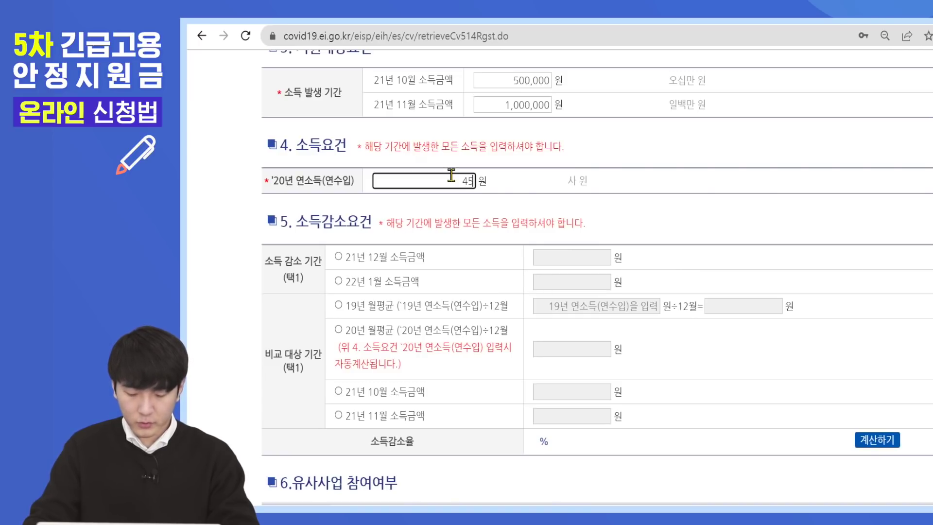
text(,000,000)
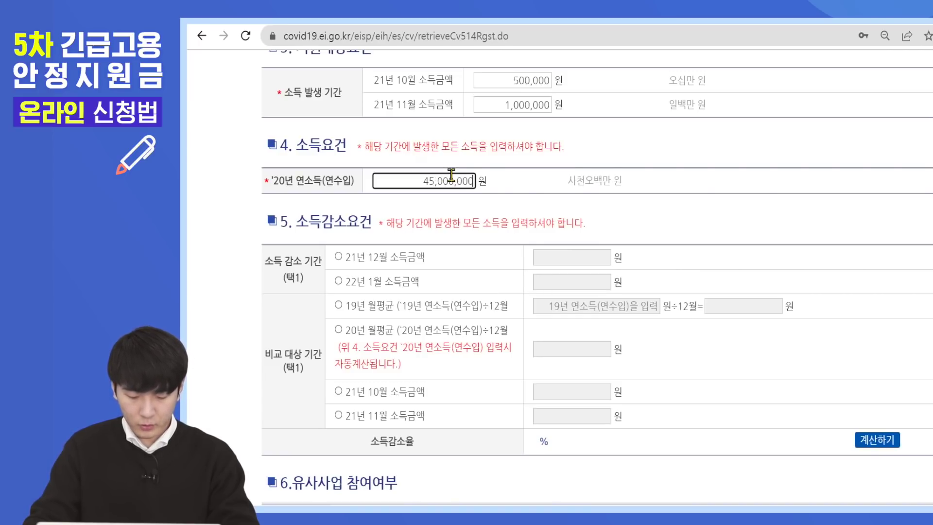
click(470, 204)
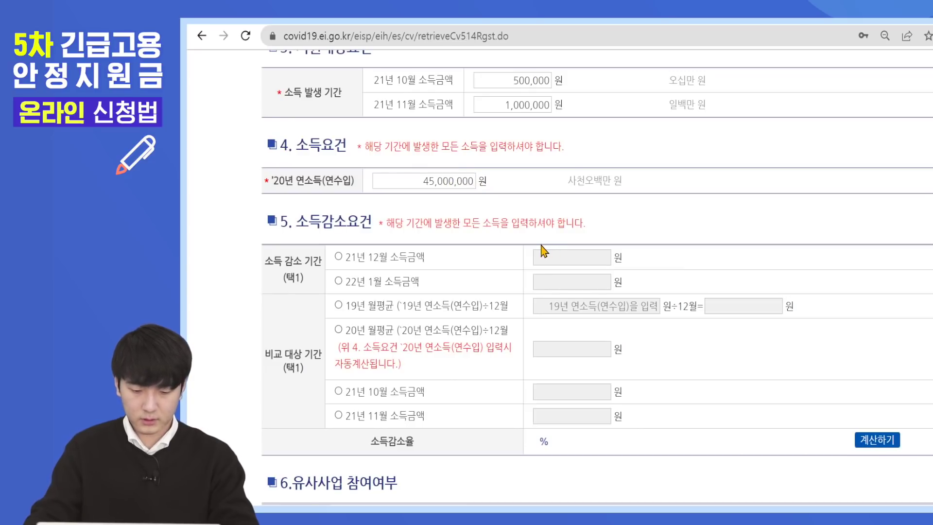
Enter 3,000,000 won for 21년 11월 소득금액 as the comparison period in the income reduction section.
scroll(583, 262, down, 2)
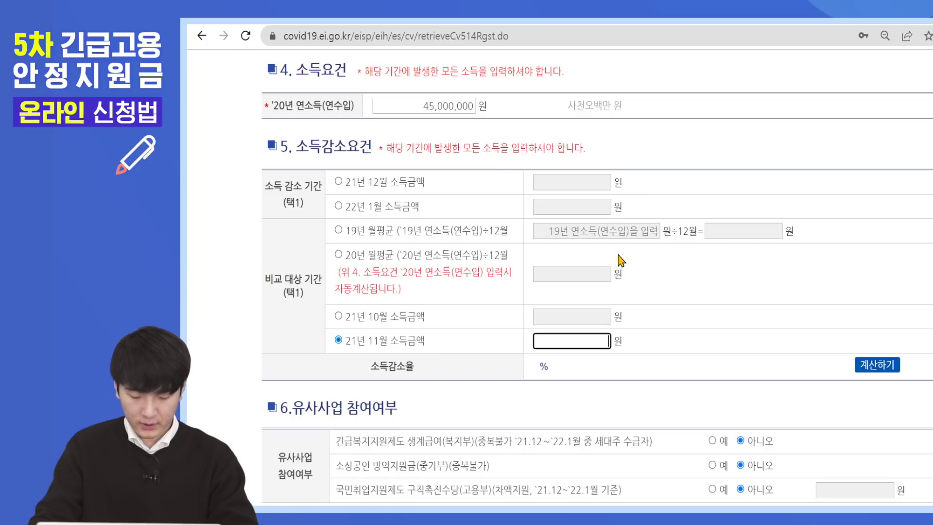
text(3,000,000)
scroll(592, 312, up, 3)
scroll(614, 310, down, 2)
Enter 800,000 won for 21년 12월 소득금액 as the reduction period and calculate the income reduction rate.
click(590, 260)
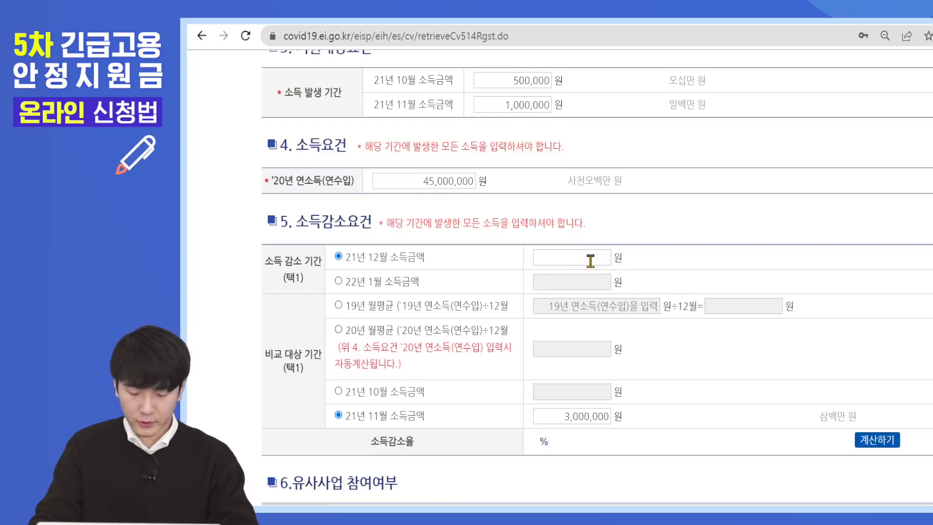
click(590, 261)
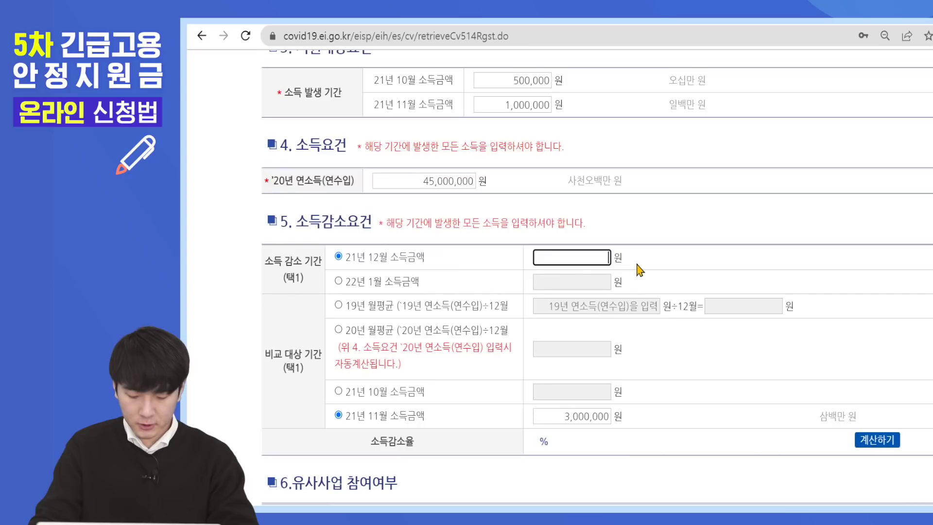
text(800000)
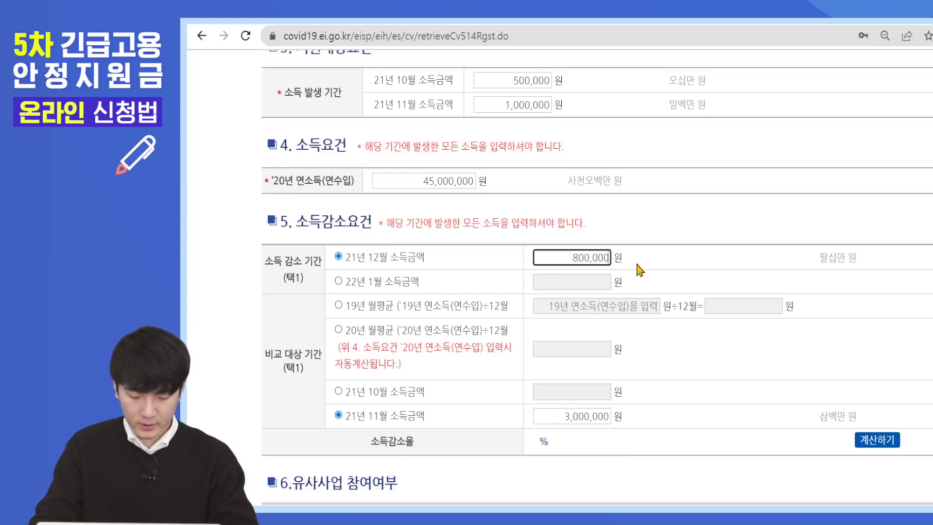
text(0)
key(BackSpace)
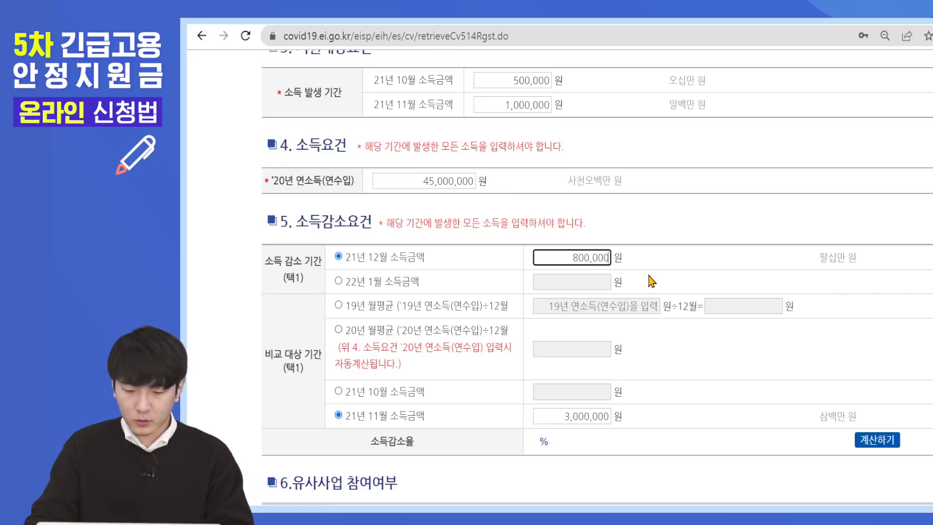
click(868, 442)
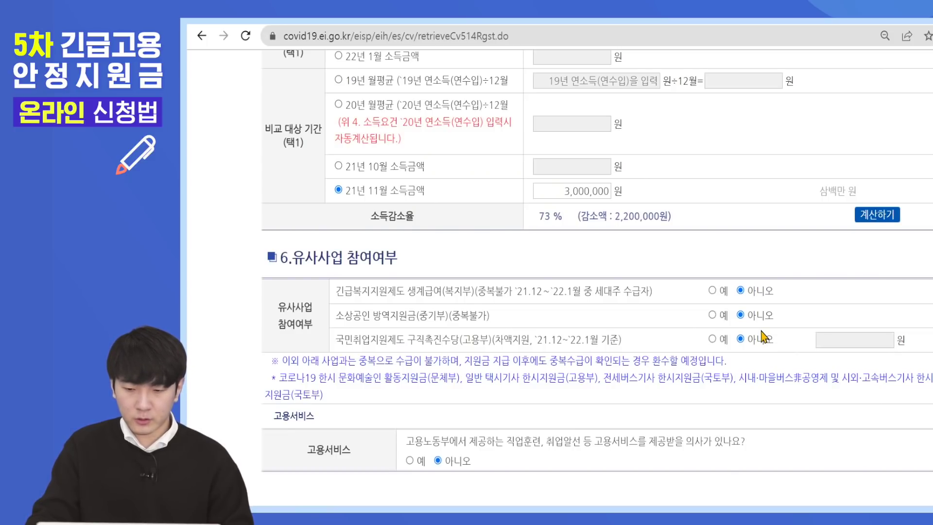
Attach the 20년도 종합소득세 PDF as 2020 income proof and the 22.1월 and '21.11월 통장거래내역 전체 PDFs as income reduction proof.
scroll(574, 317, down, 5)
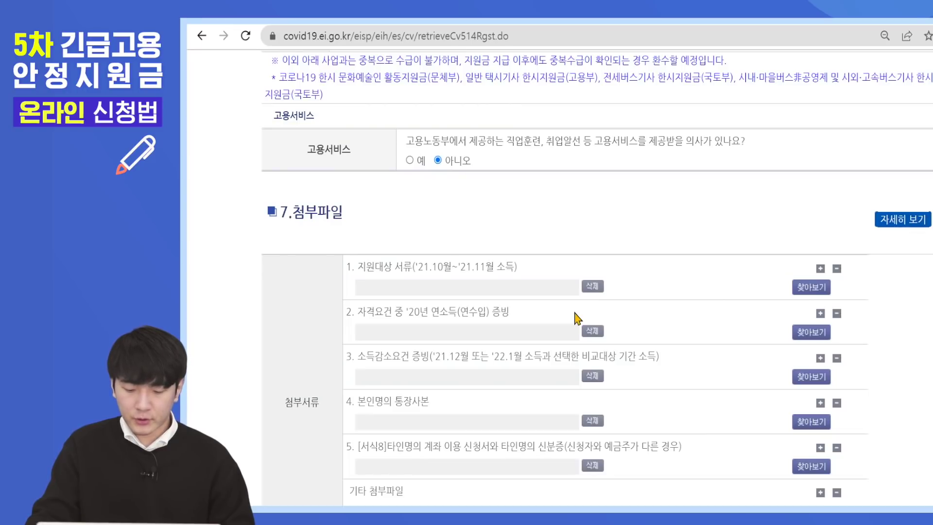
scroll(574, 316, down, 3)
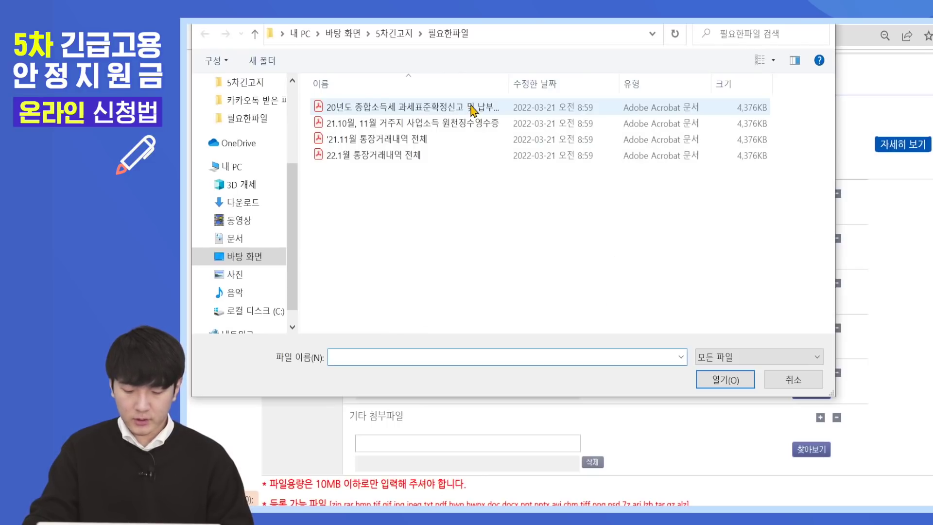
double_click(470, 106)
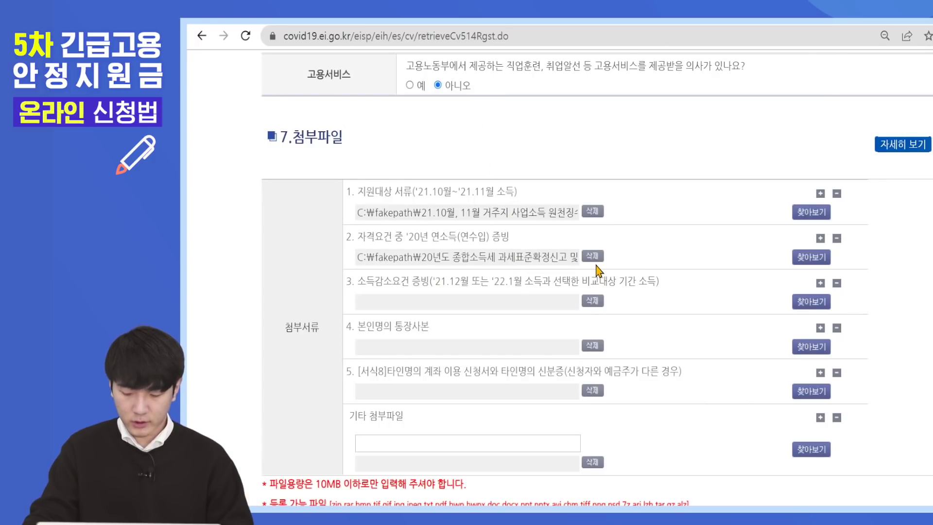
scroll(598, 268, down, 3)
scroll(599, 270, up, 3)
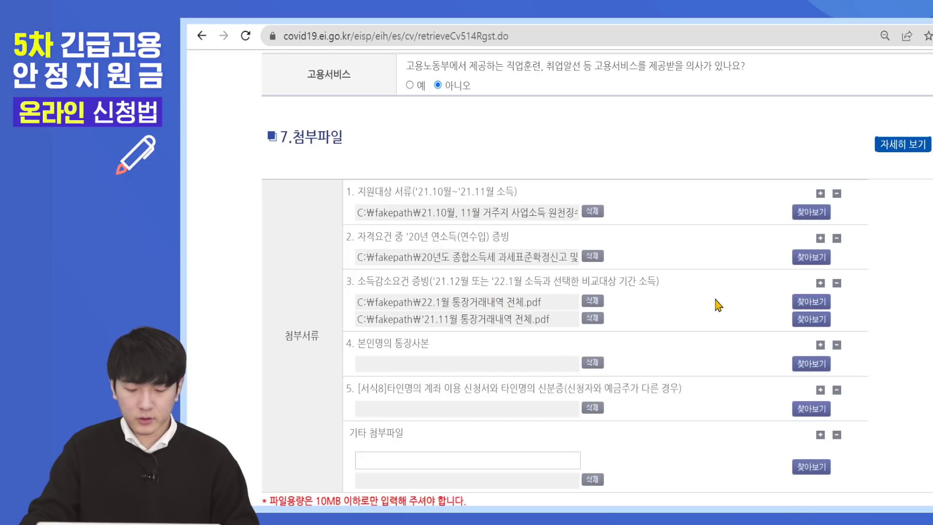
Examine the 노무 미제공 사실 확인 section of the confirmation form in cvdRqstDocSample.
scroll(730, 309, down, 1)
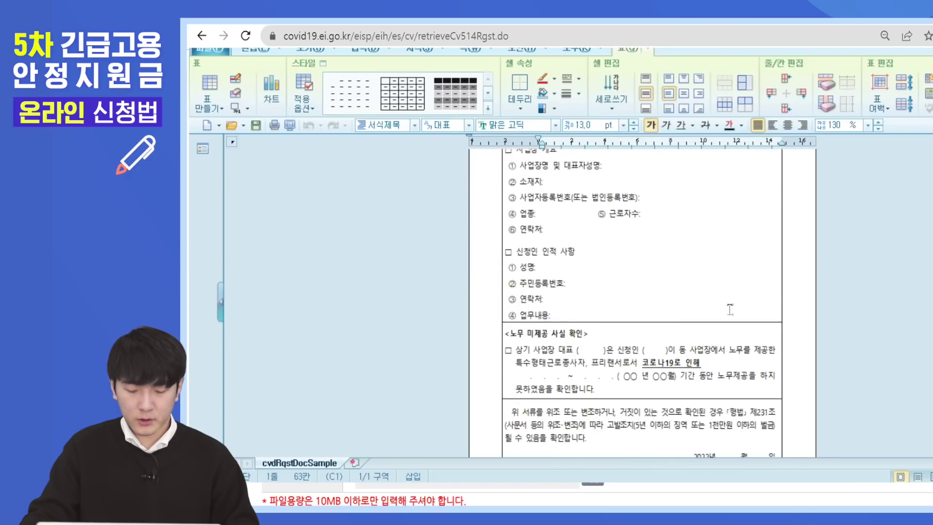
scroll(729, 309, down, 3)
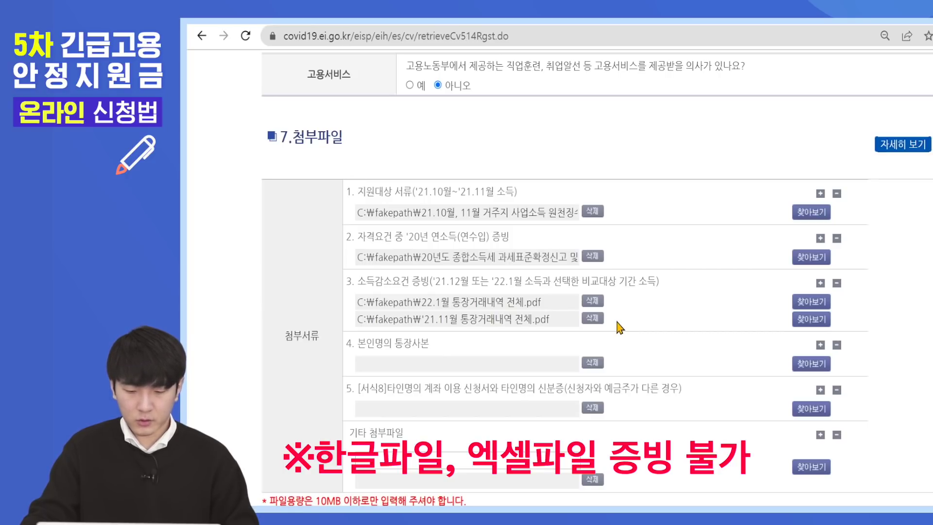
Tick the agreement boxes for 개인정보 수집·이용·제공 동의서, 부정수급 관련 확약서 and 오지급시 반납 확약서.
scroll(620, 328, down, 2)
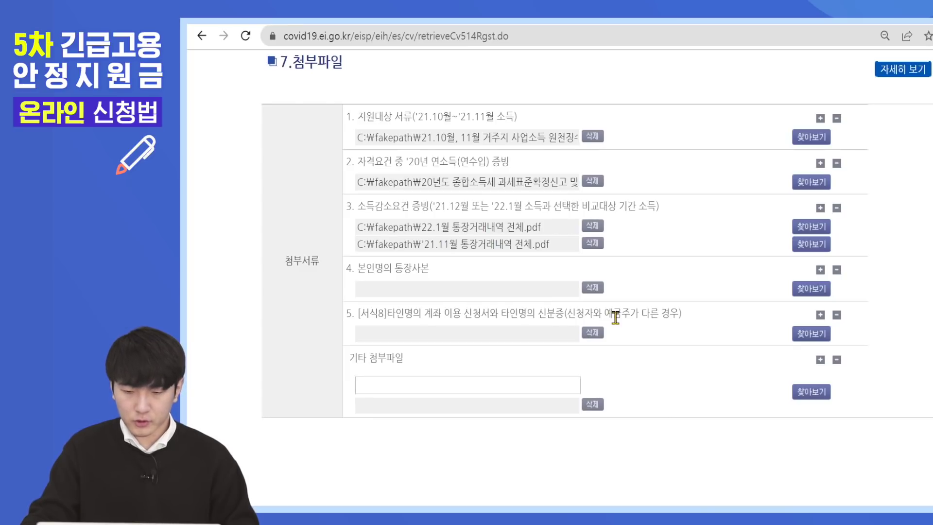
scroll(722, 340, down, 8)
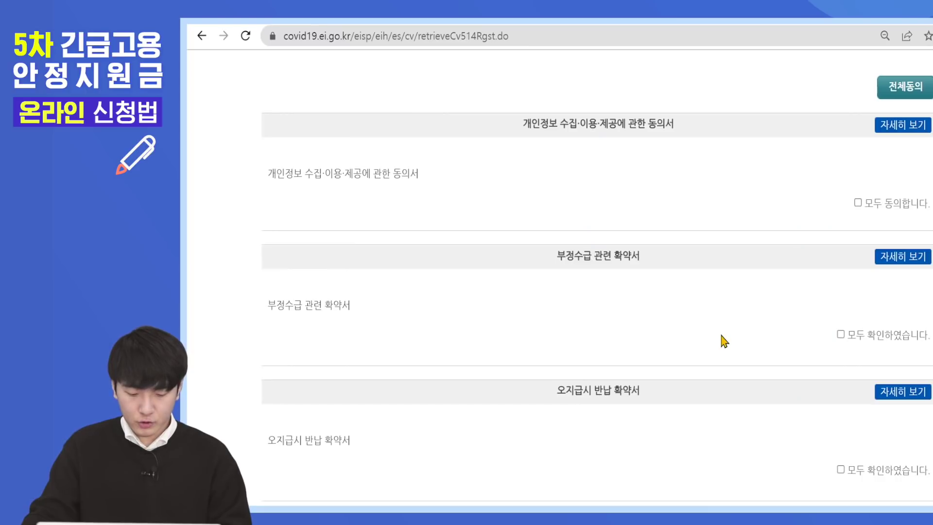
click(856, 202)
click(840, 334)
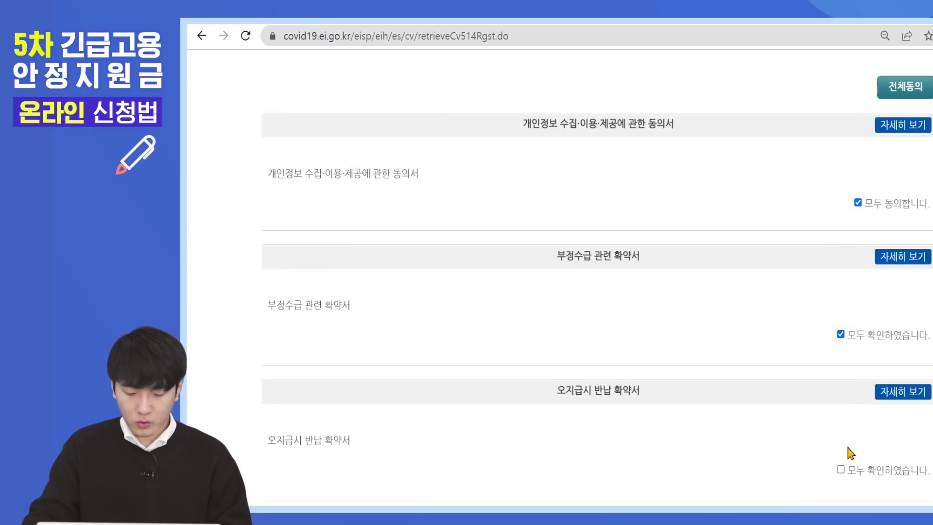
click(841, 469)
Agree to the 행정정보 공동이용 동의서 by choosing 동의합니다.
scroll(826, 444, down, 5)
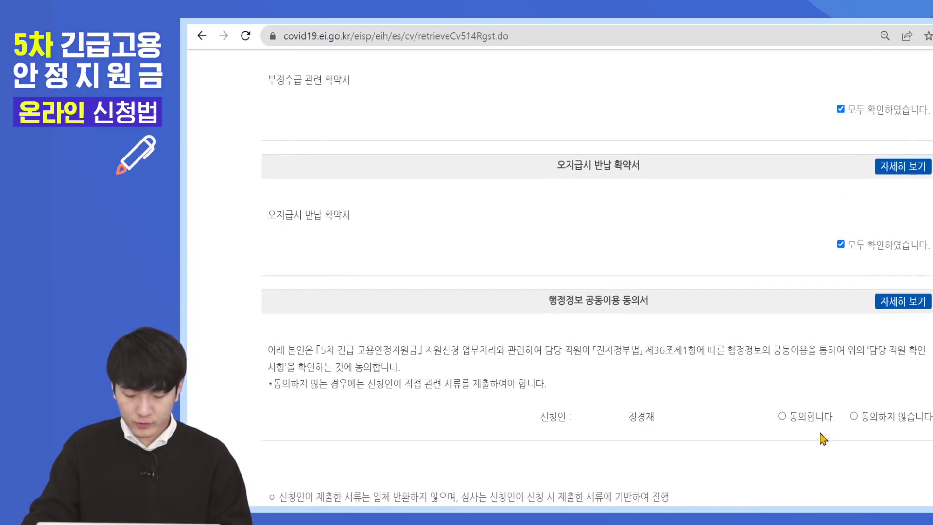
click(780, 416)
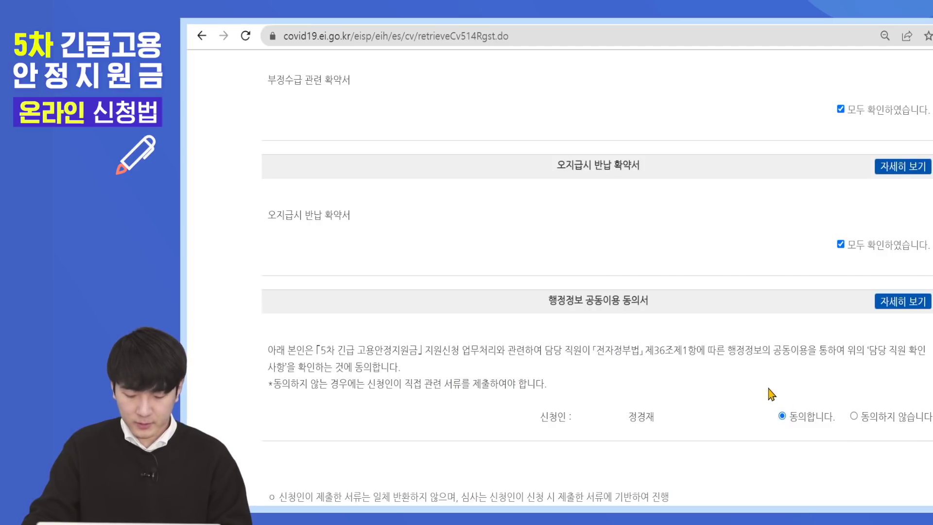
scroll(771, 394, up, 2)
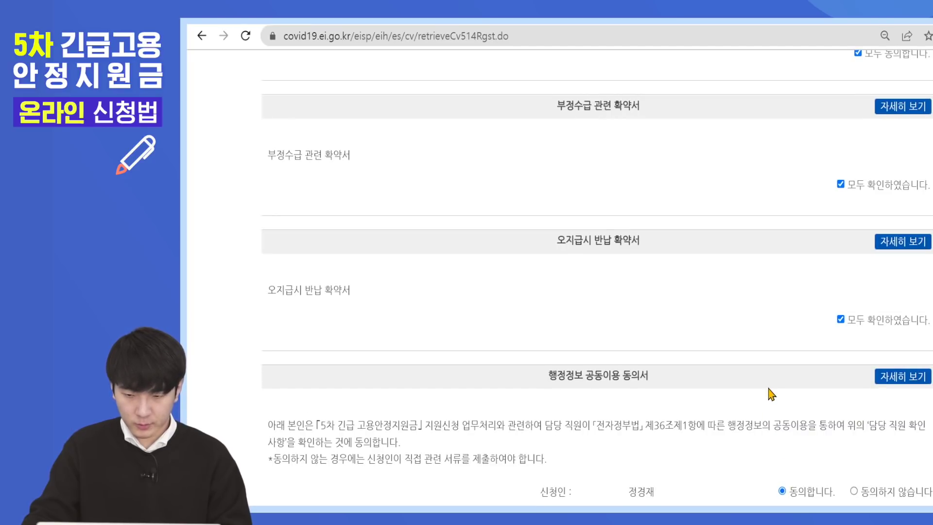